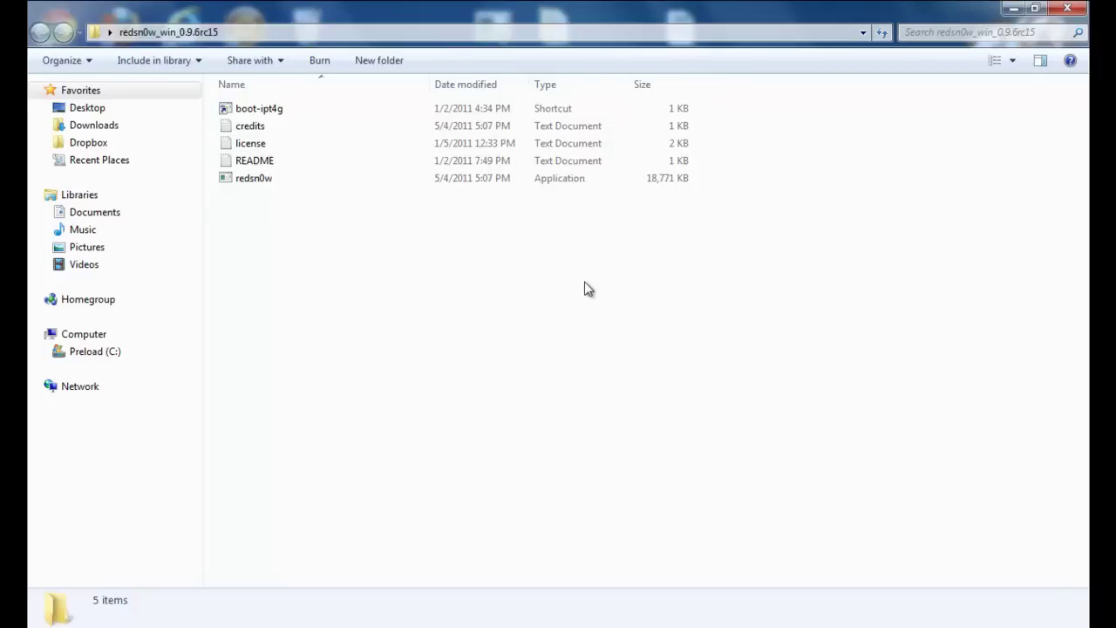
# - Select the redsn0w application in the redsn0w_win_0.9.6rc15 folder, then clear the selection
pyautogui.click(261, 183)
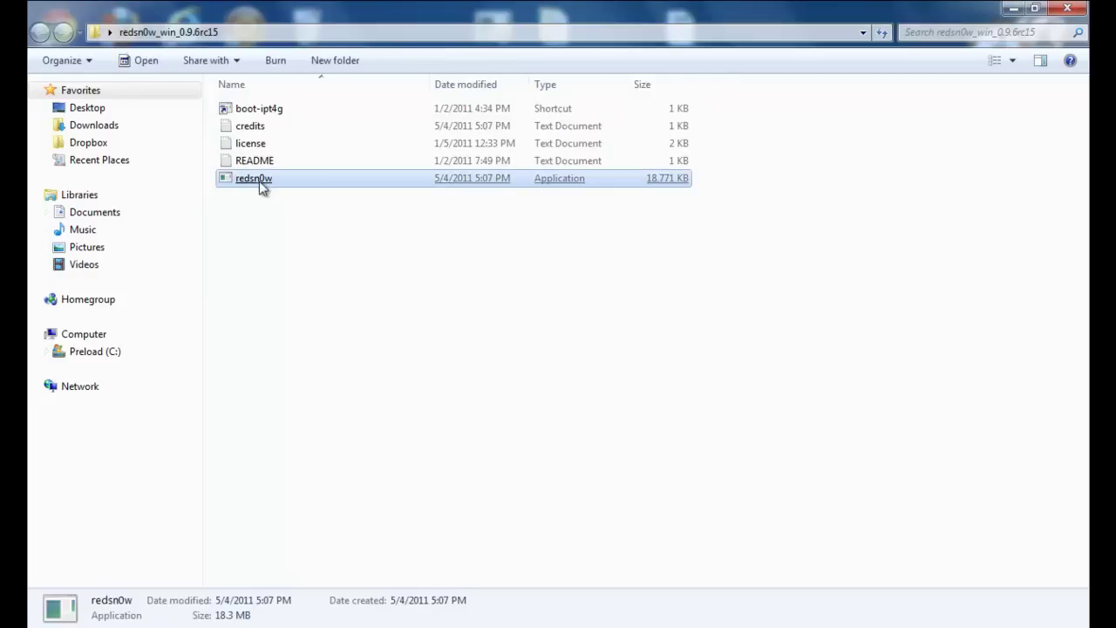
pyautogui.click(267, 209)
# - Keep iPod touch 4G (4.3.3/8J2) as the chosen firmware on the download page
pyautogui.click(259, 184)
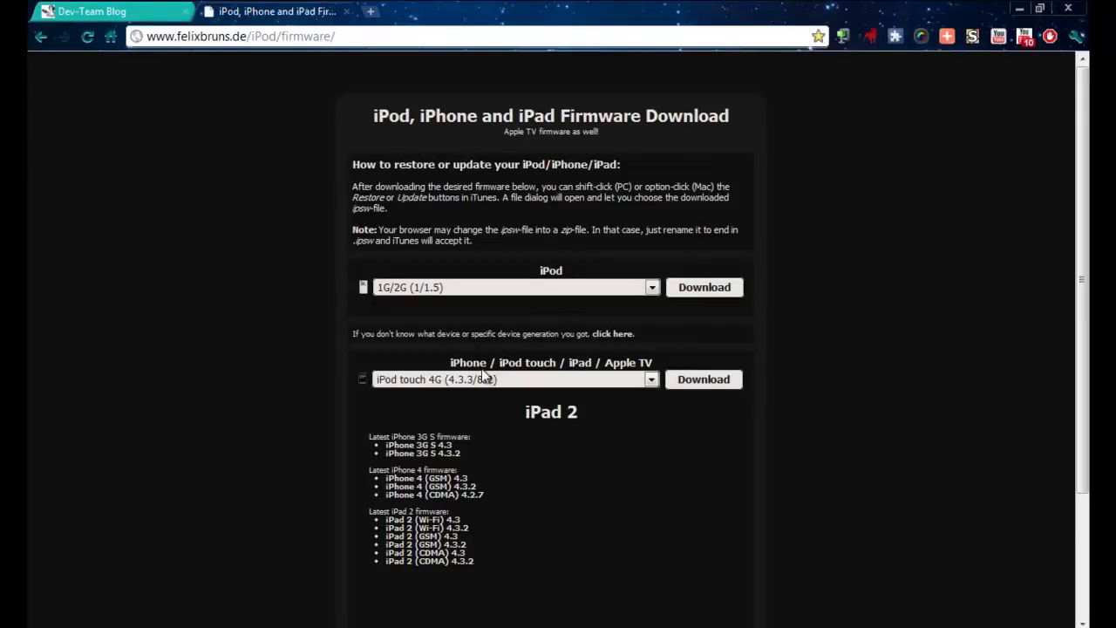
pyautogui.click(658, 379)
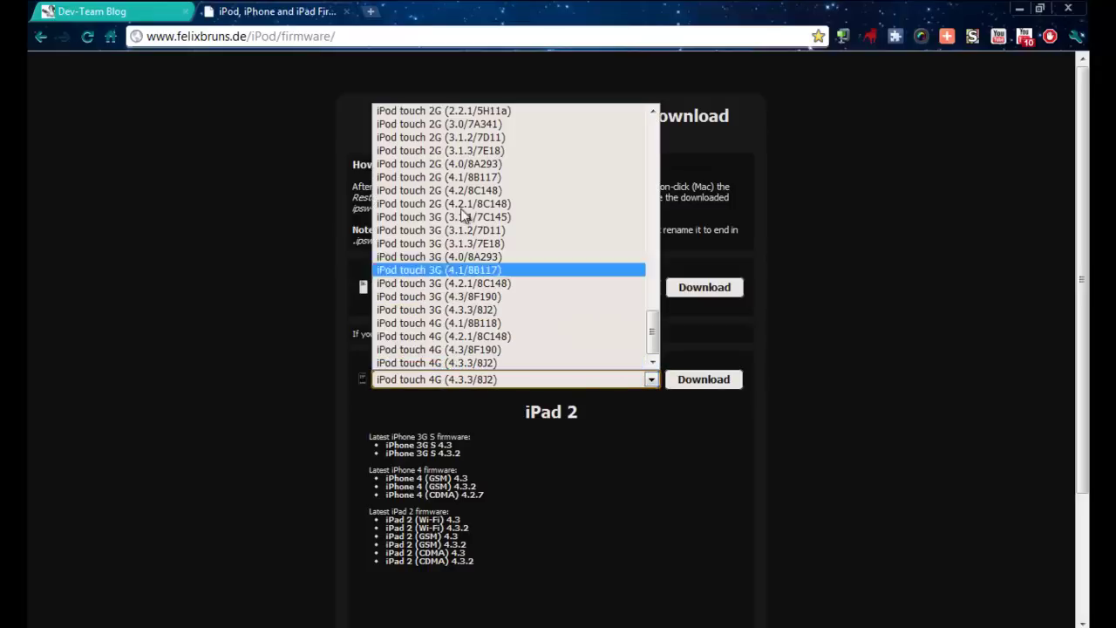
pyautogui.click(784, 404)
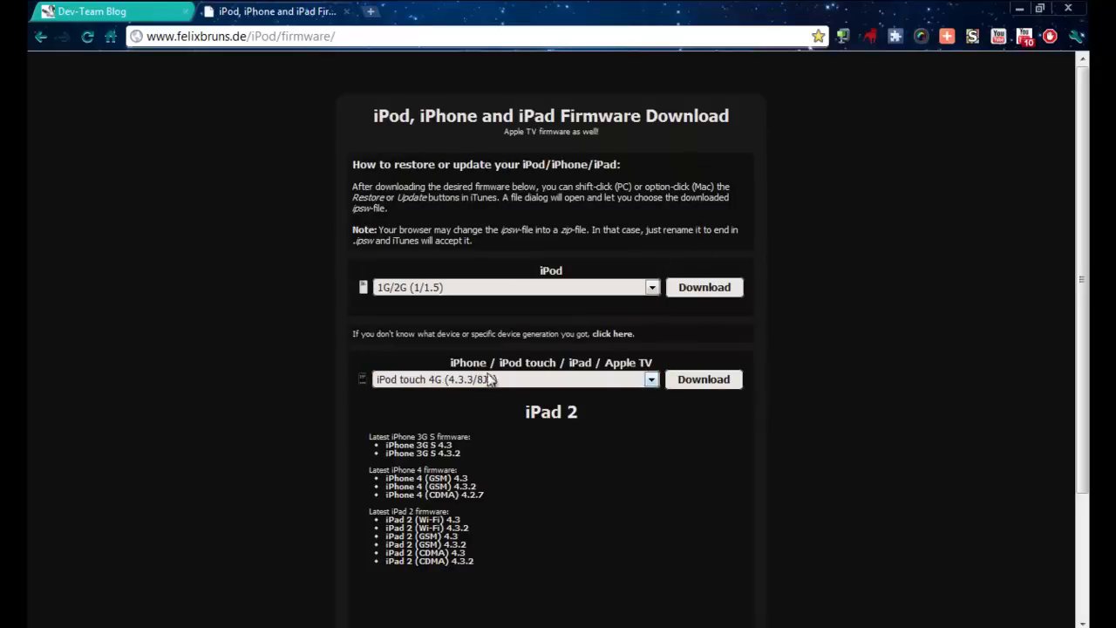
# - Set redsn0w to Windows XP (Service Pack 2) compatibility mode, run as administrator, and apply
pyautogui.click(1020, 11)
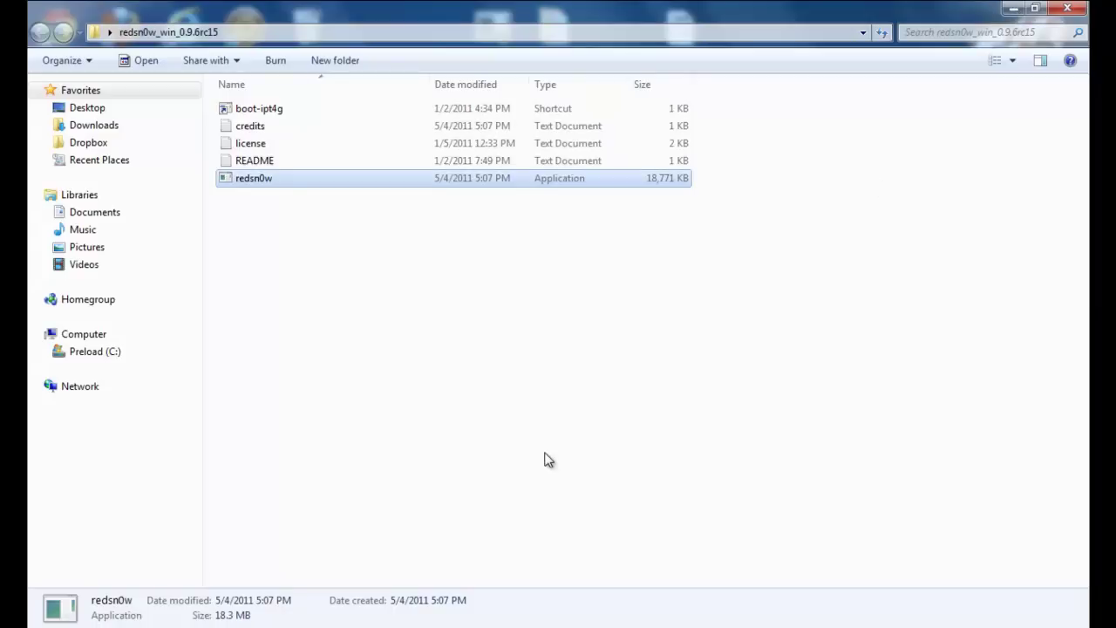
pyautogui.click(292, 241)
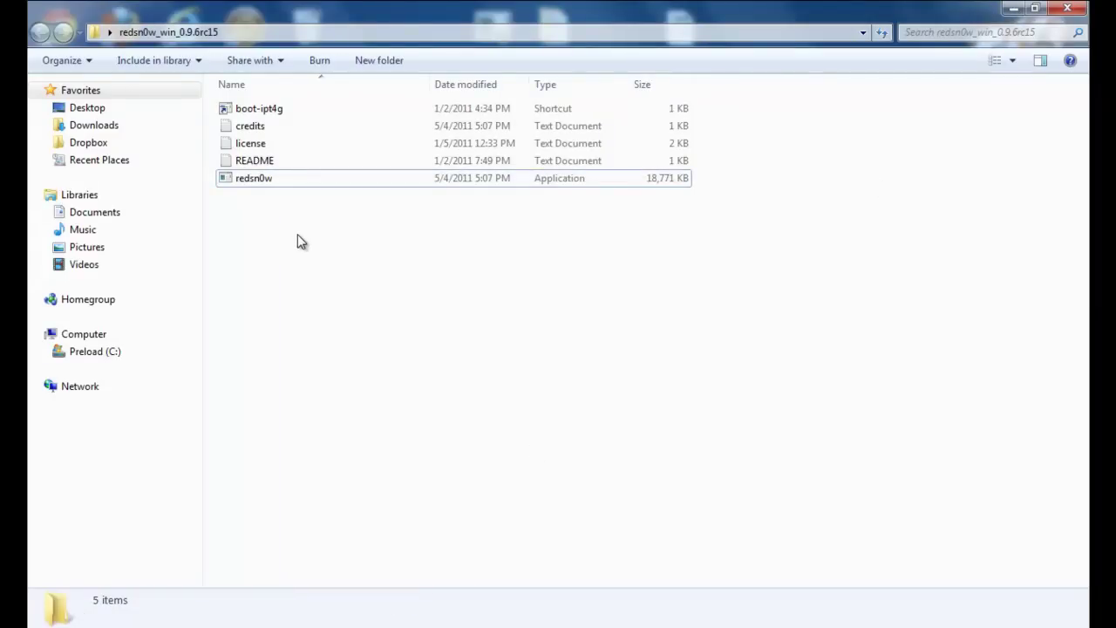
pyautogui.rightClick(259, 179)
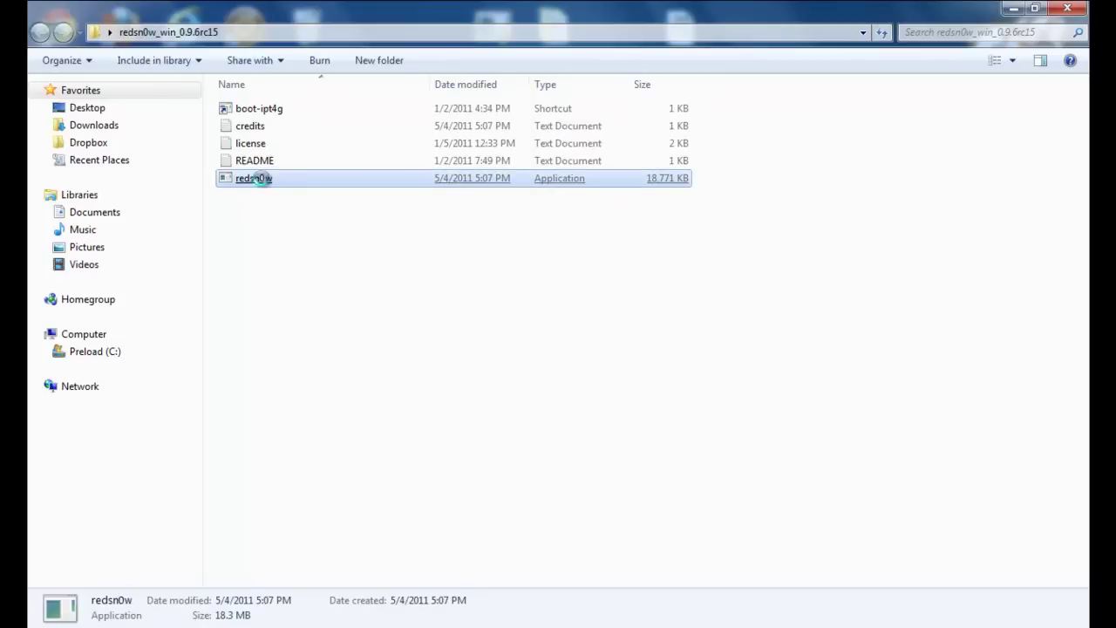
pyautogui.click(357, 548)
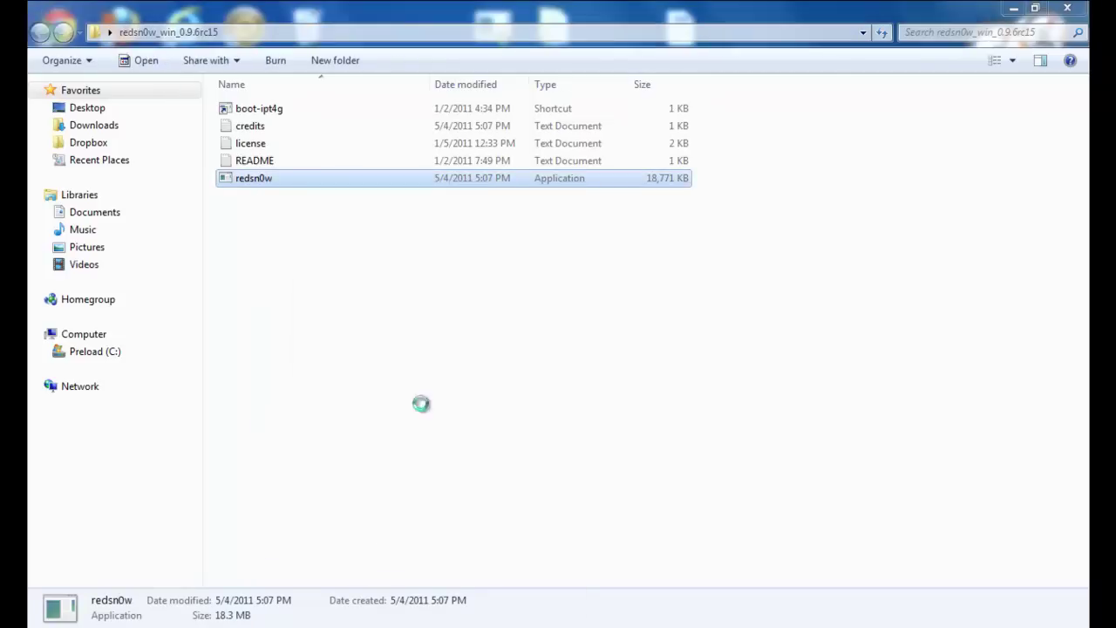
pyautogui.click(343, 220)
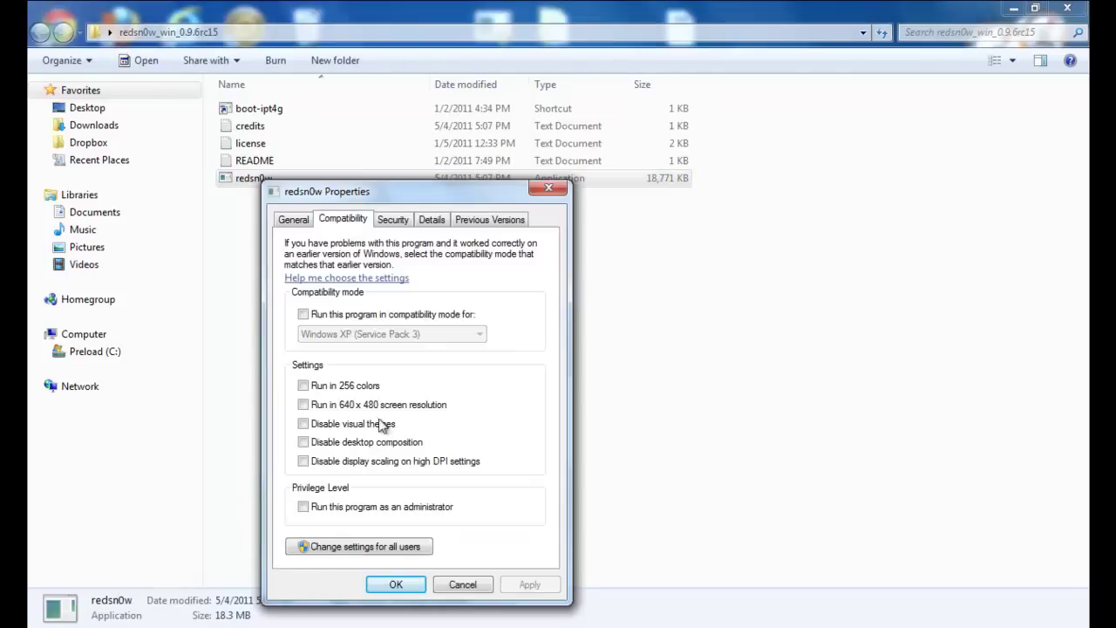
pyautogui.click(304, 315)
pyautogui.click(410, 336)
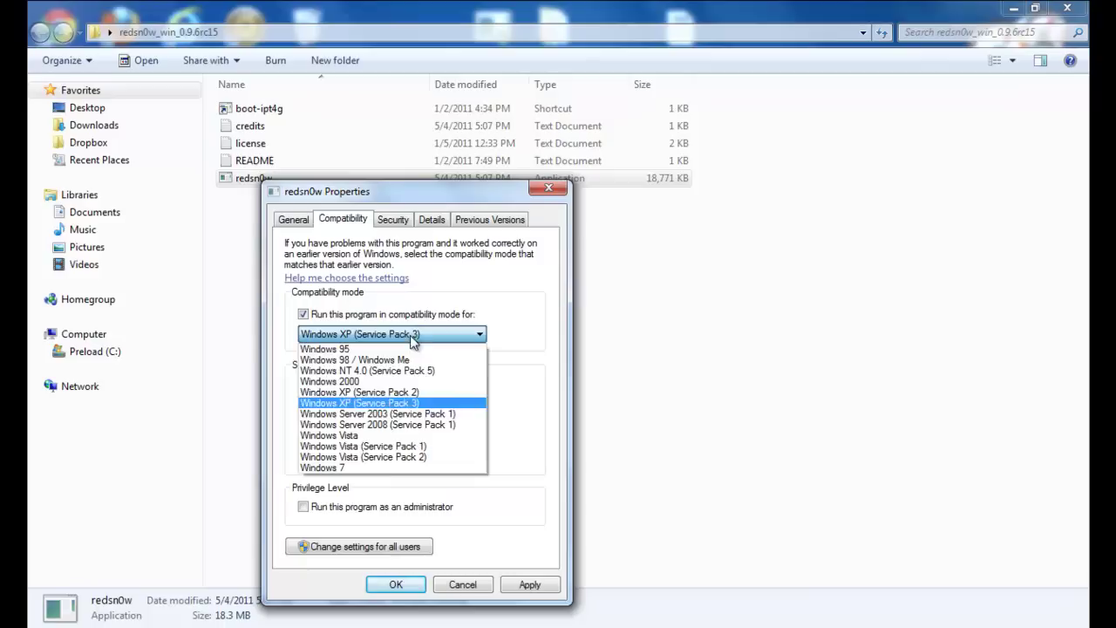
pyautogui.click(383, 392)
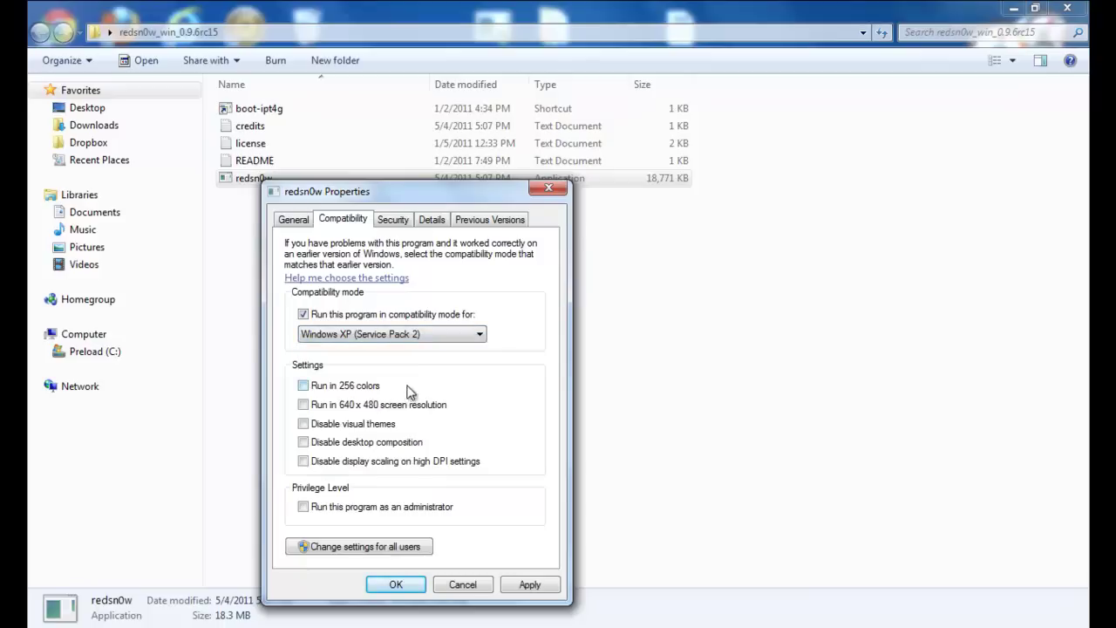
pyautogui.click(303, 508)
pyautogui.click(526, 590)
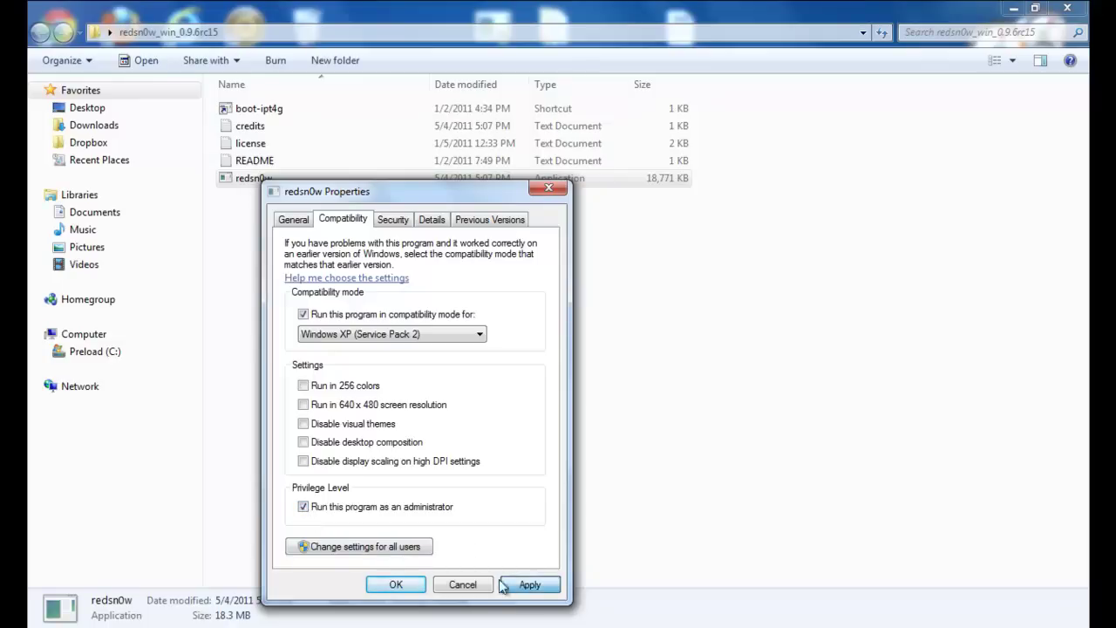
pyautogui.click(367, 588)
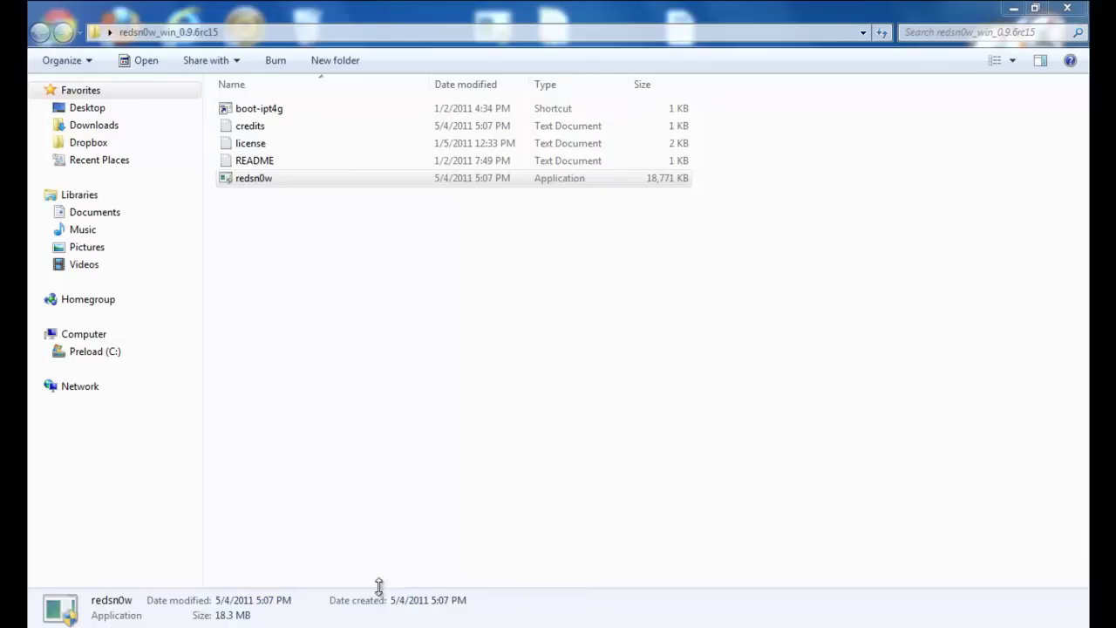
# - Launch redsn0w and load the iPod4,1_4.3.3_8J2_Restore IPSW from the Desktop
pyautogui.doubleClick(267, 191)
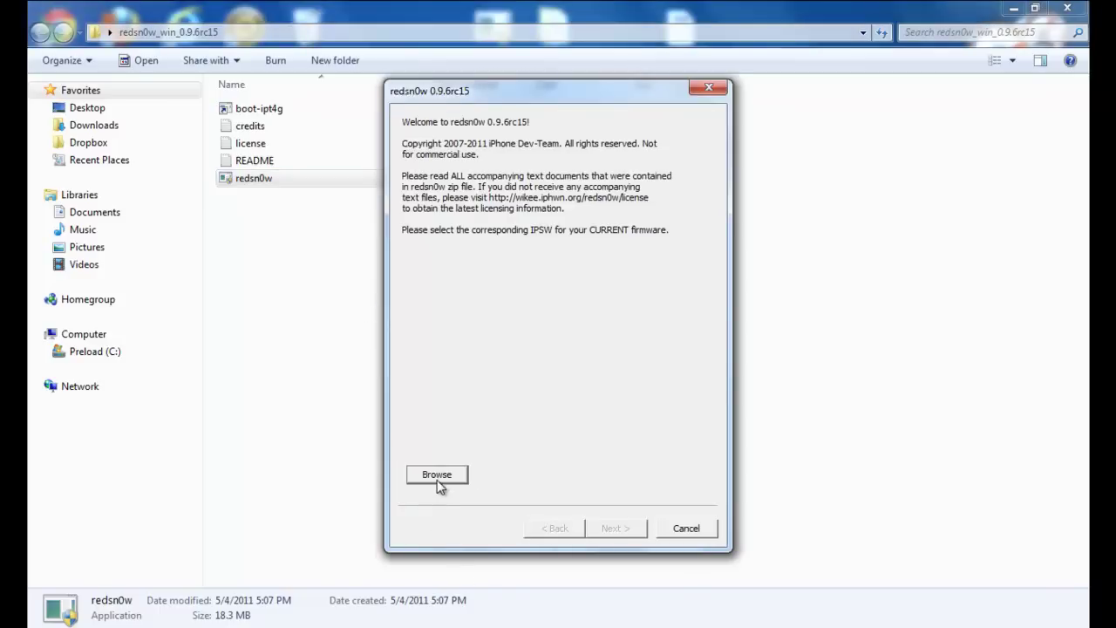
pyautogui.click(441, 480)
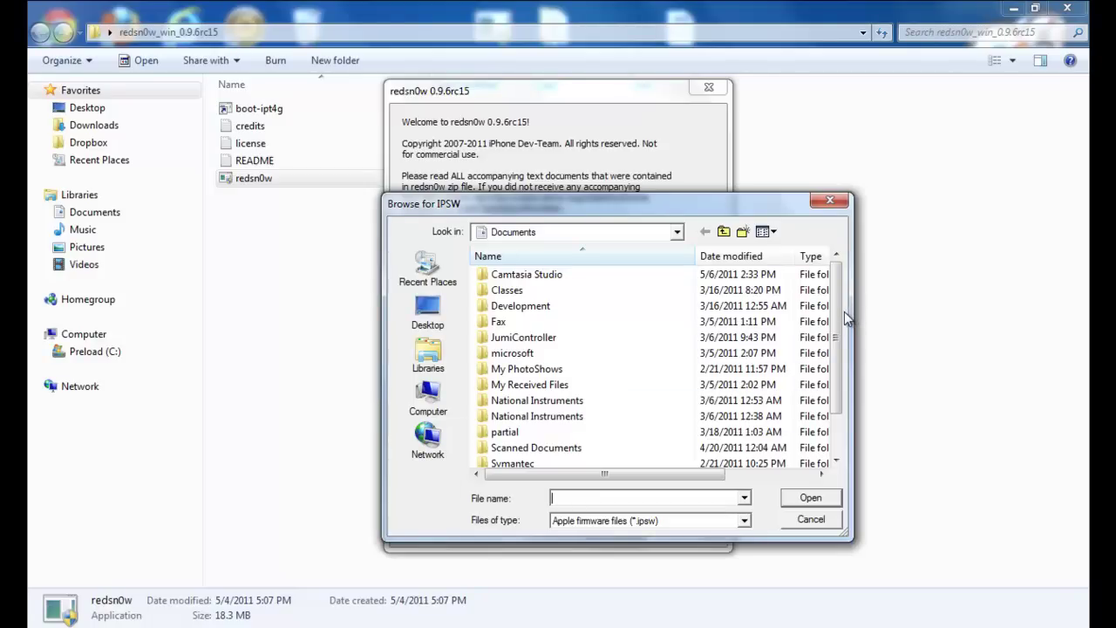
pyautogui.moveTo(842, 327); pyautogui.dragTo(837, 449)
pyautogui.click(427, 309)
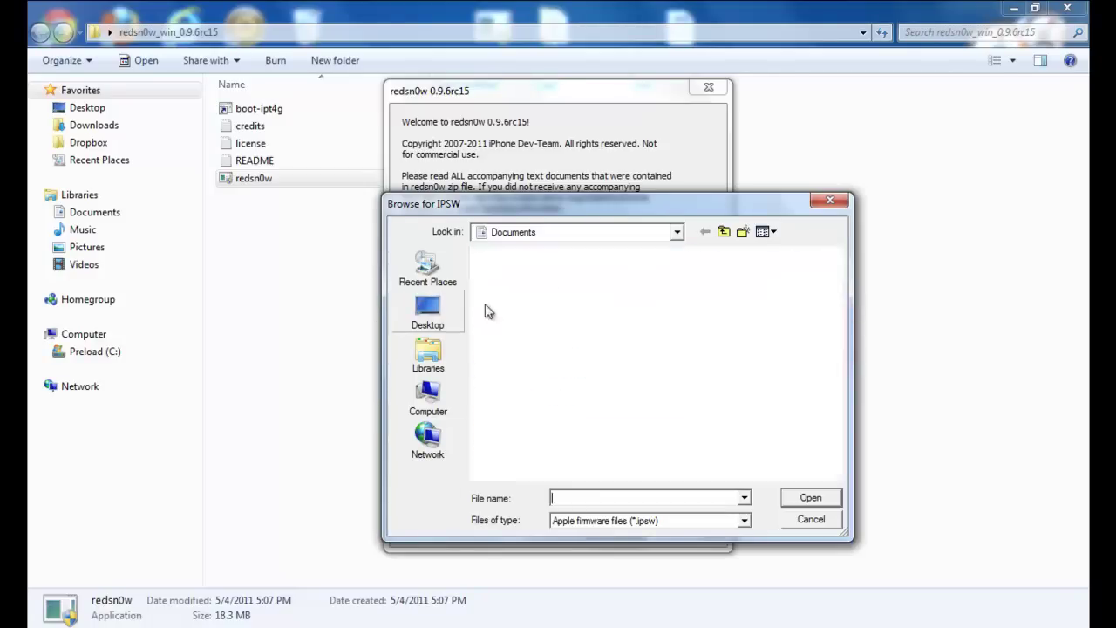
pyautogui.moveTo(835, 294); pyautogui.dragTo(835, 469)
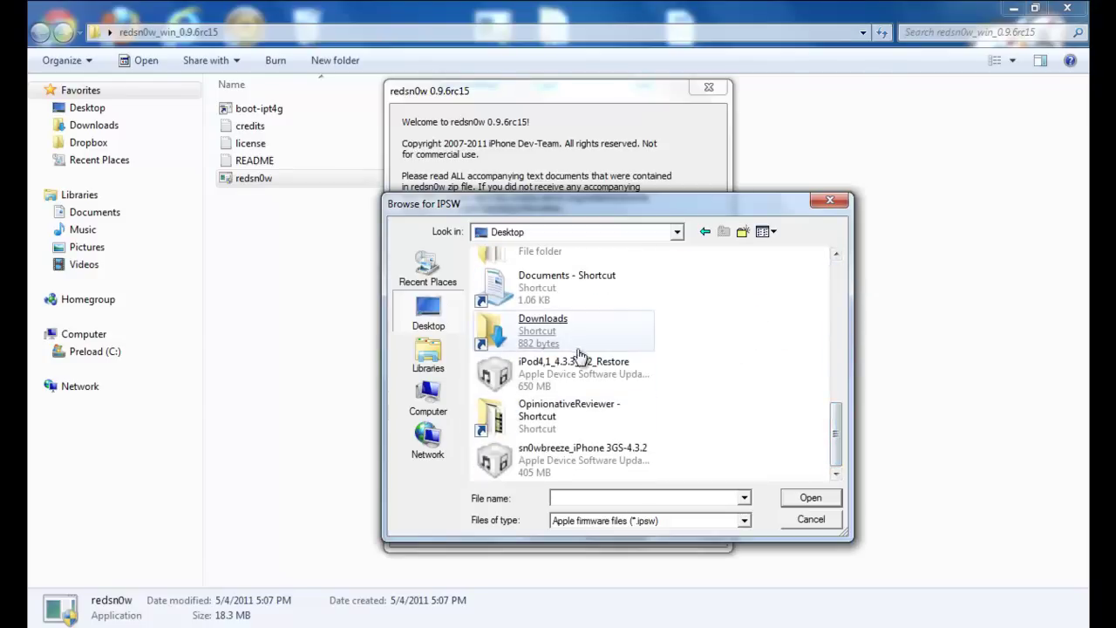
pyautogui.click(572, 377)
pyautogui.doubleClick(576, 375)
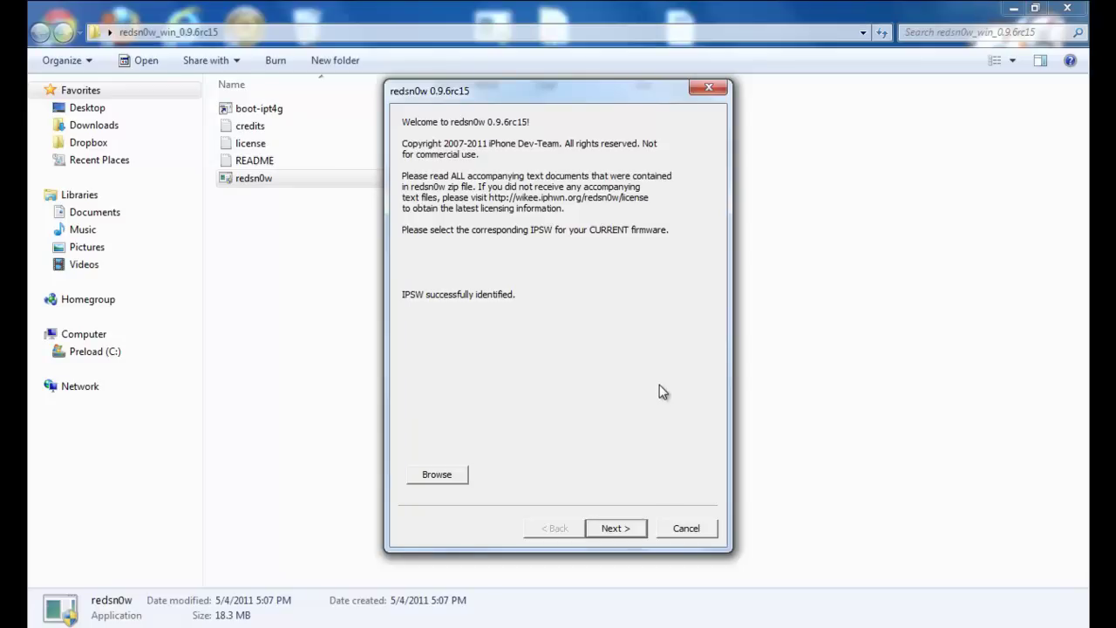
# - Enable multitask gestures and boot animation, leaving the custom bundle option unselected
pyautogui.click(622, 525)
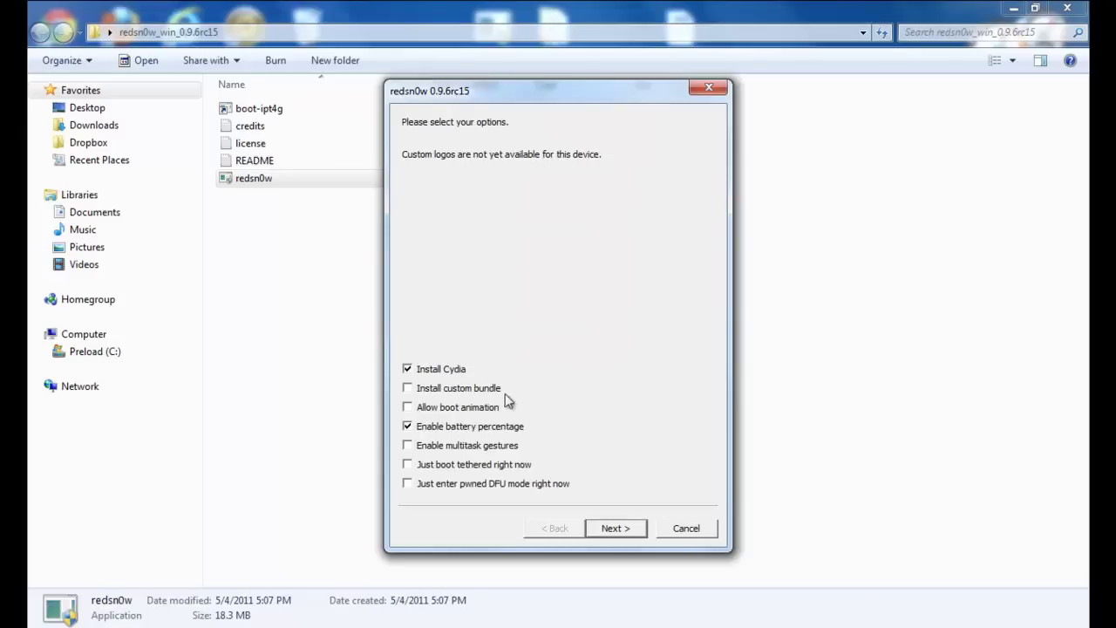
pyautogui.click(406, 445)
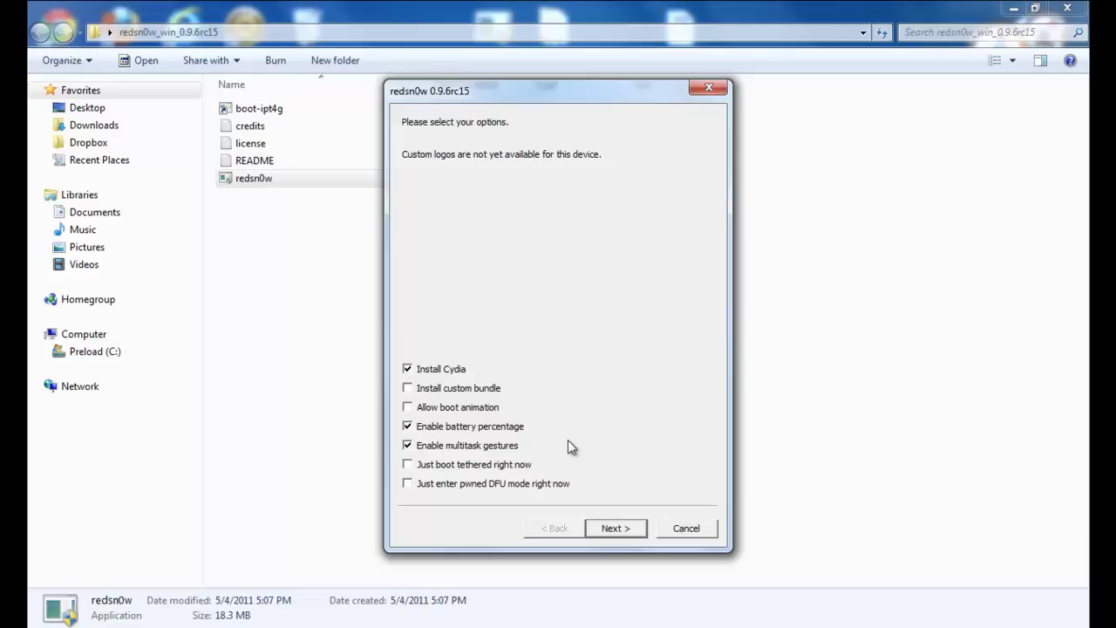
pyautogui.click(407, 388)
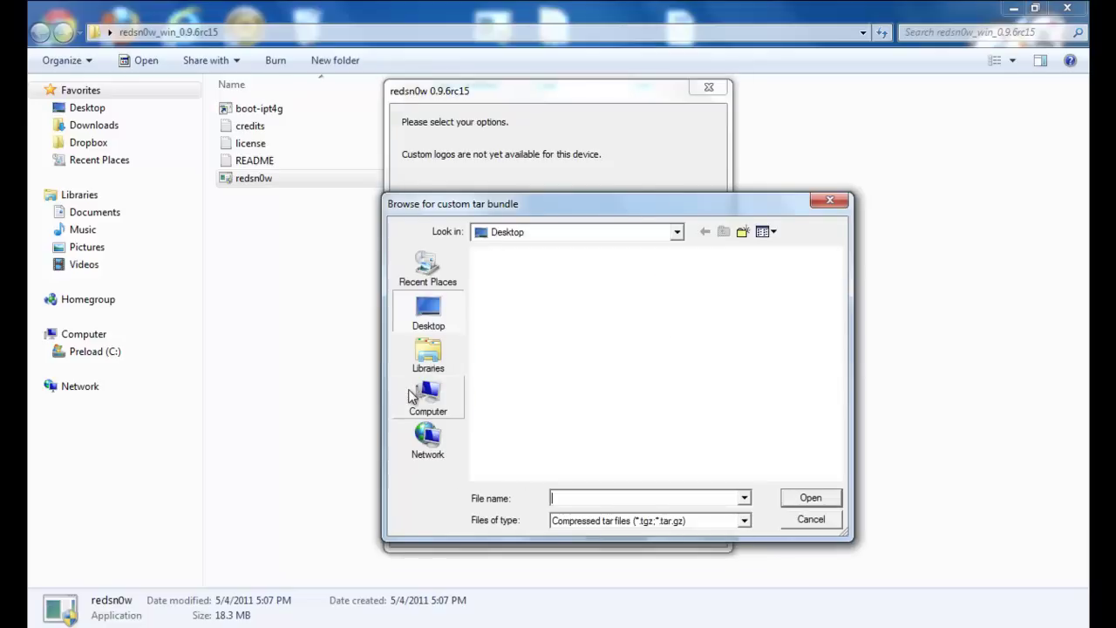
pyautogui.click(838, 201)
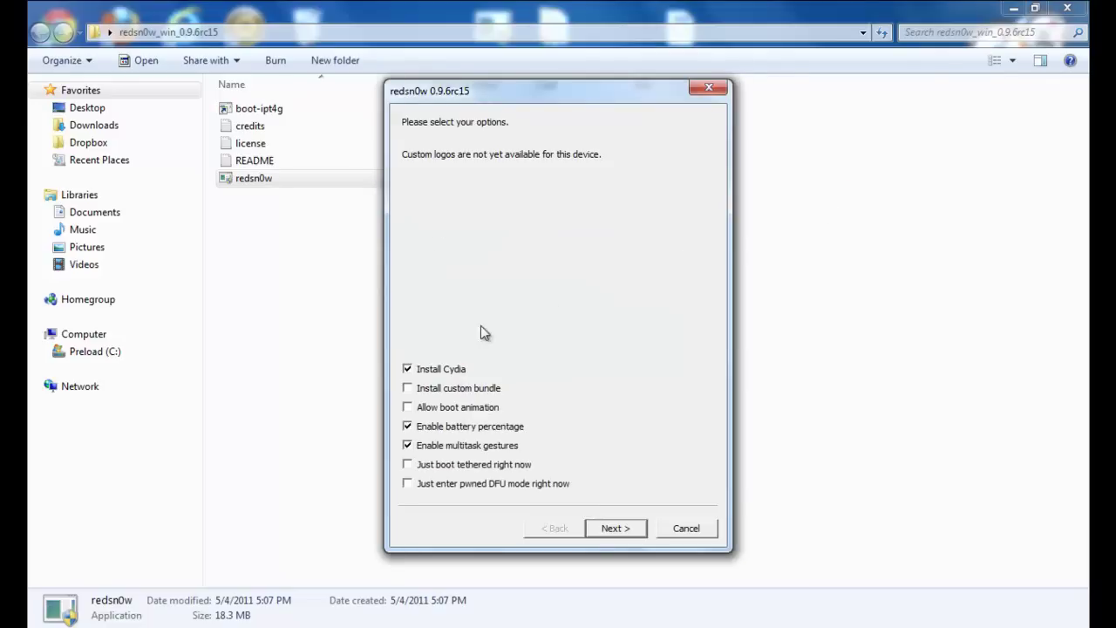
pyautogui.click(407, 407)
pyautogui.click(654, 390)
# - Accept the jailbreak options and continue to the power-off and connect step
pyautogui.click(621, 528)
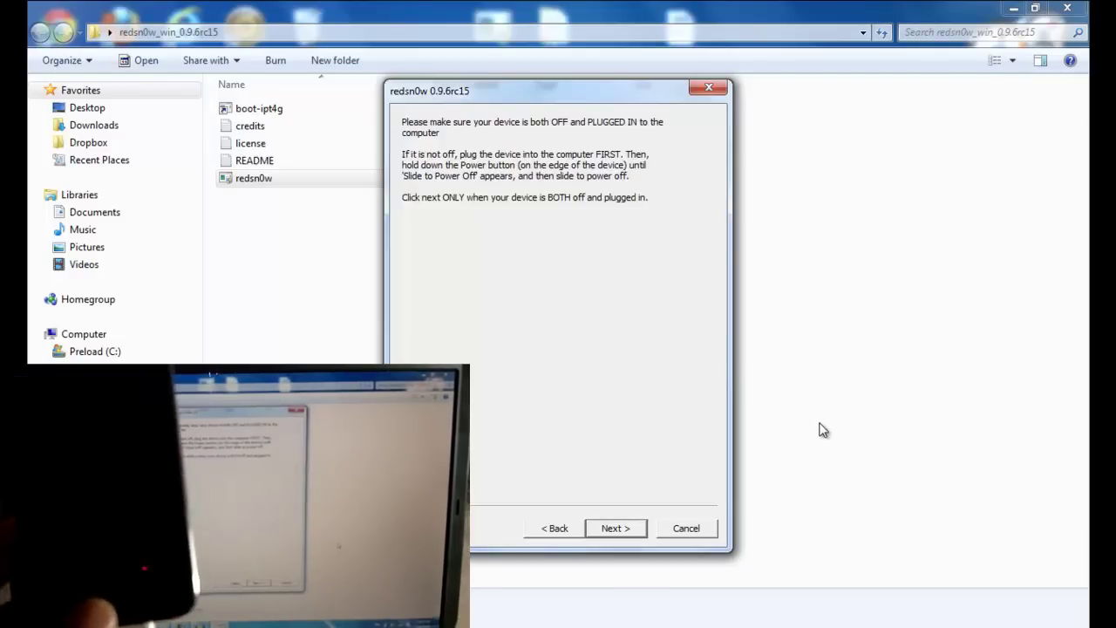
# - Continue to redsn0w's DFU mode instructions with the iPod off and plugged in
pyautogui.click(627, 530)
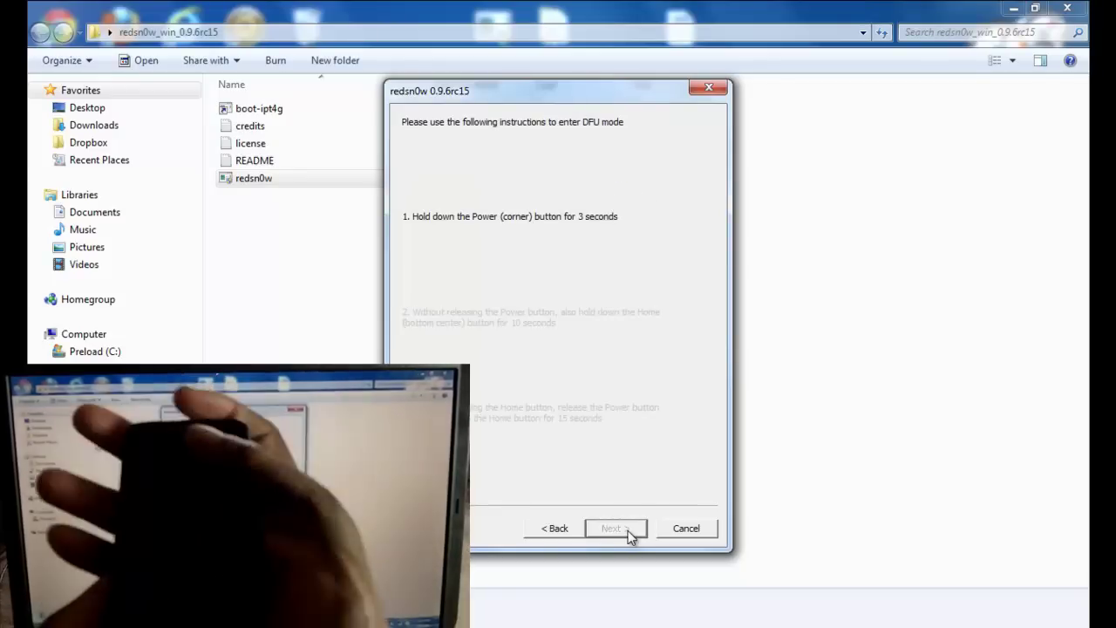